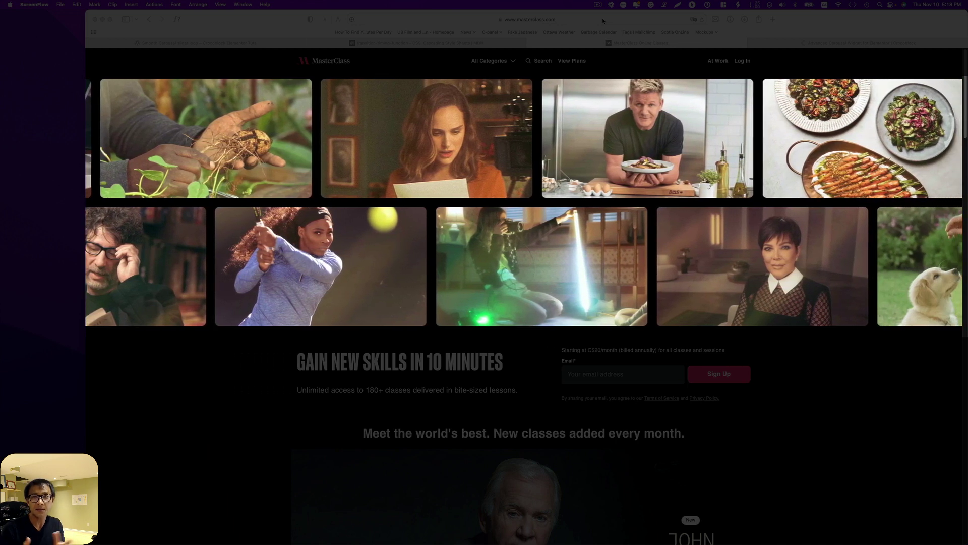
Switch back to the Elementor editor tab showing the Smooth Carousel slider loop page
{"action": "left_click", "coordinate": [515, 302]}
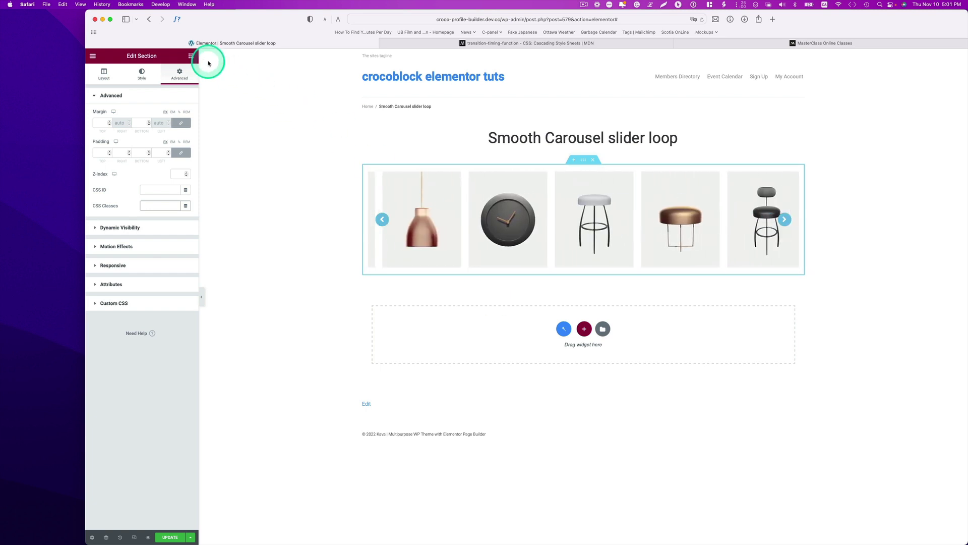
Search the Elements panel for 'advanc' to list Advanced Carousel and Advanced Map
{"action": "left_click", "coordinate": [192, 56]}
{"action": "left_click", "coordinate": [158, 89]}
{"action": "type", "text": "advance"}
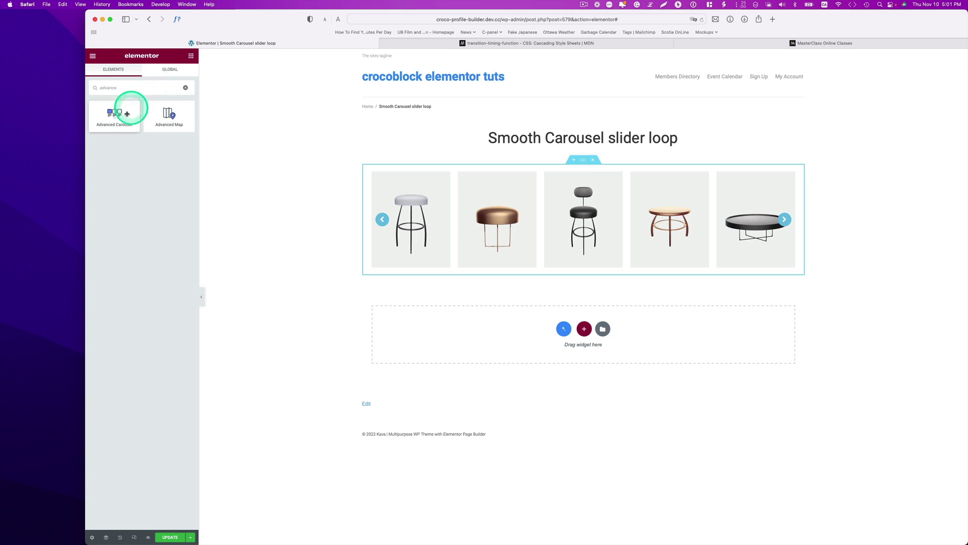
Look over Crocoblock's Advanced Carousel Widget page in a new tab, then return to the editor
{"action": "left_click", "coordinate": [112, 118]}
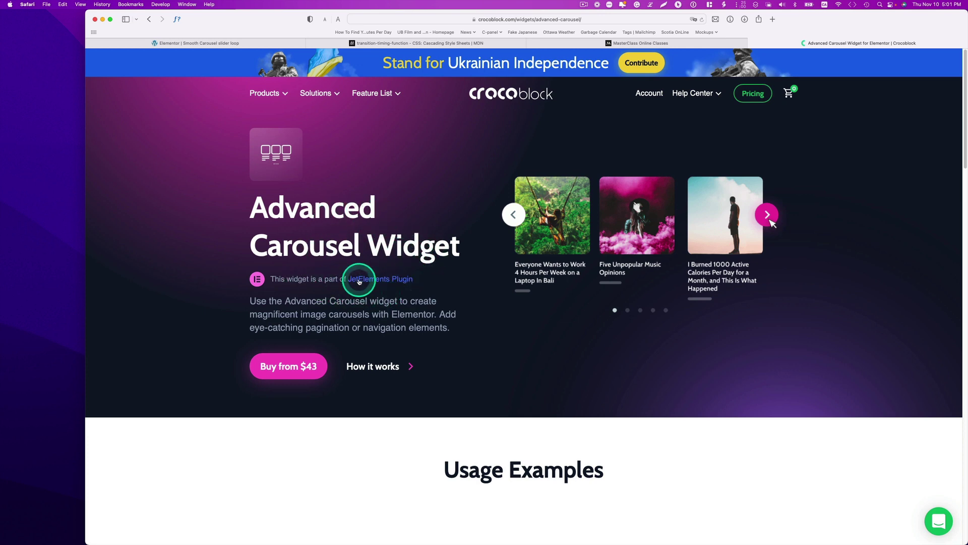
{"action": "scroll", "coordinate": [402, 285], "scroll_direction": "down", "scroll_amount": 5}
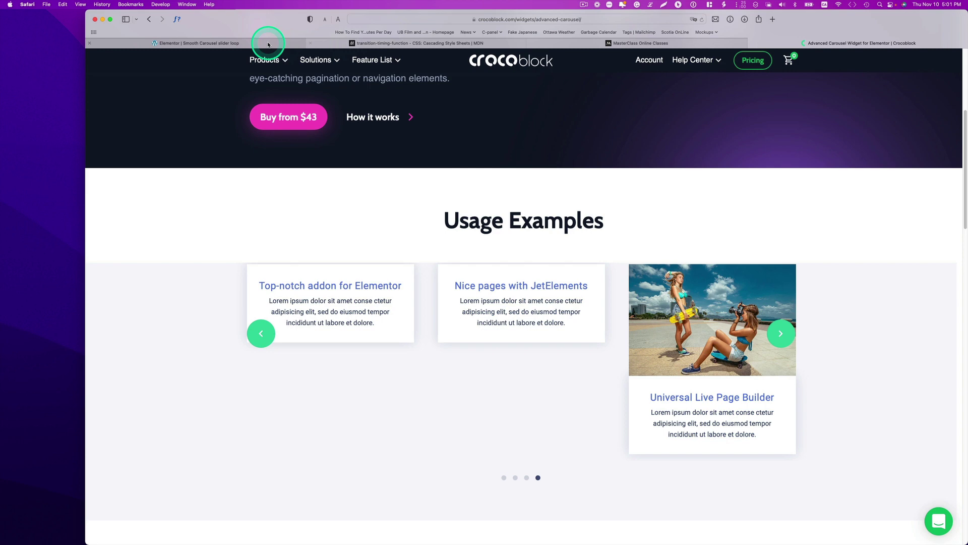
{"action": "left_click", "coordinate": [269, 43]}
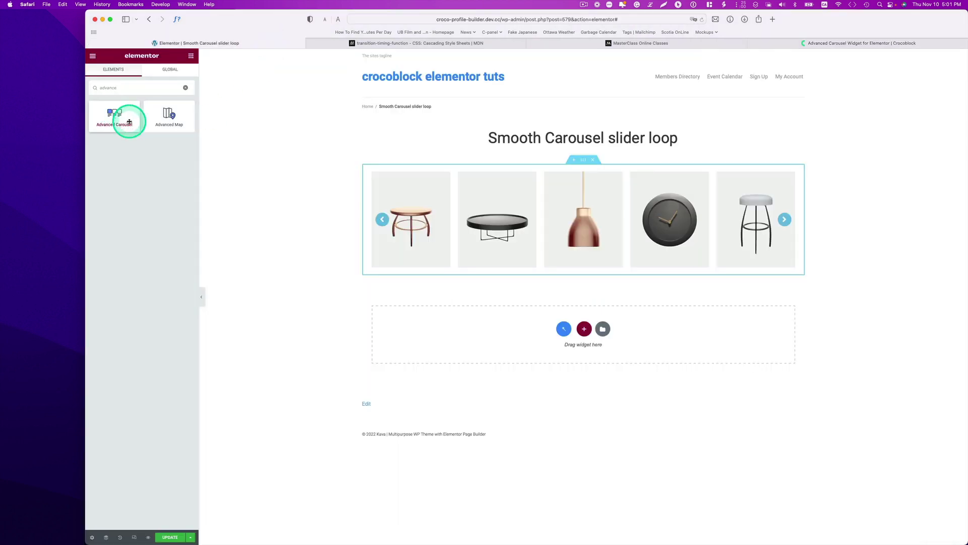
Show the carousel's Additional Options: Autoplay and Infinite Loop on, autoplay speed 2000, animation speed 500
{"action": "left_click", "coordinate": [499, 172]}
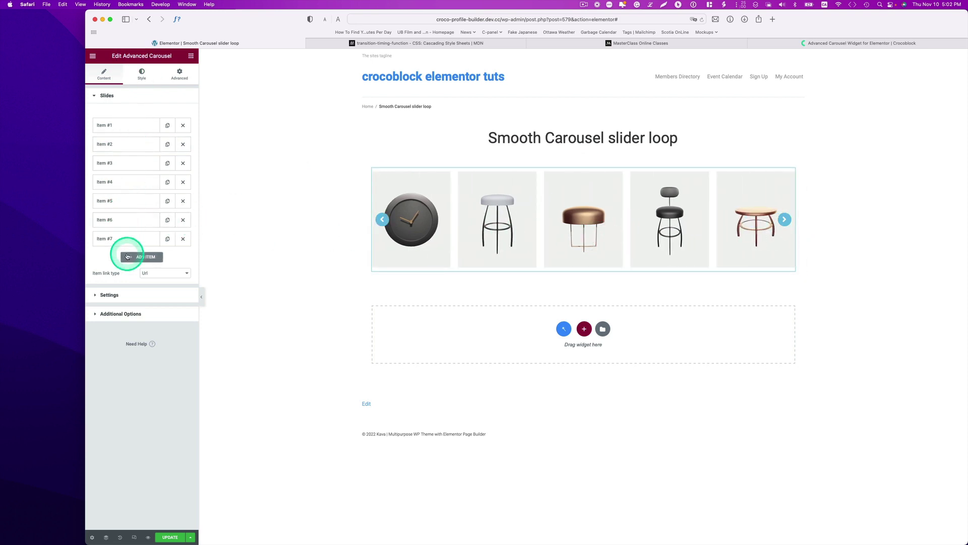
{"action": "left_click", "coordinate": [109, 295]}
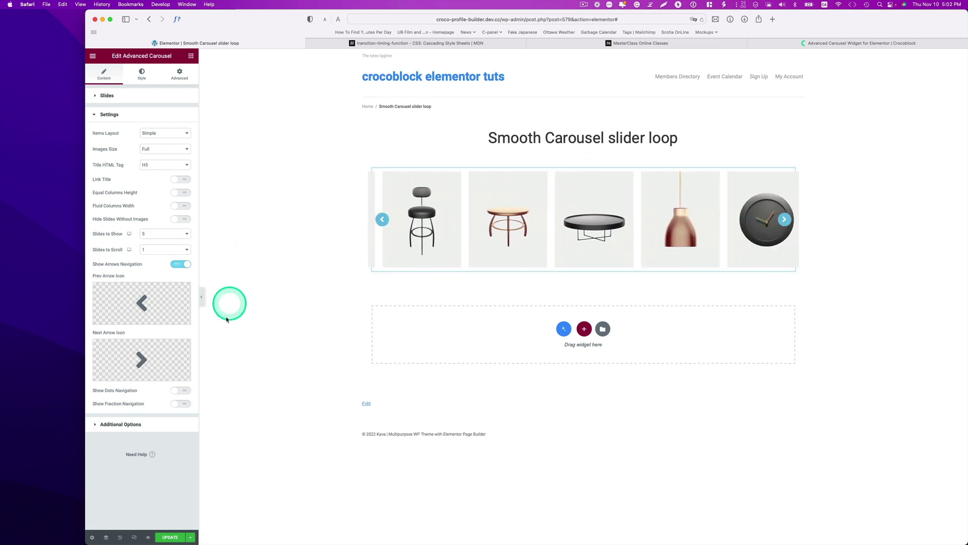
{"action": "left_click", "coordinate": [151, 423]}
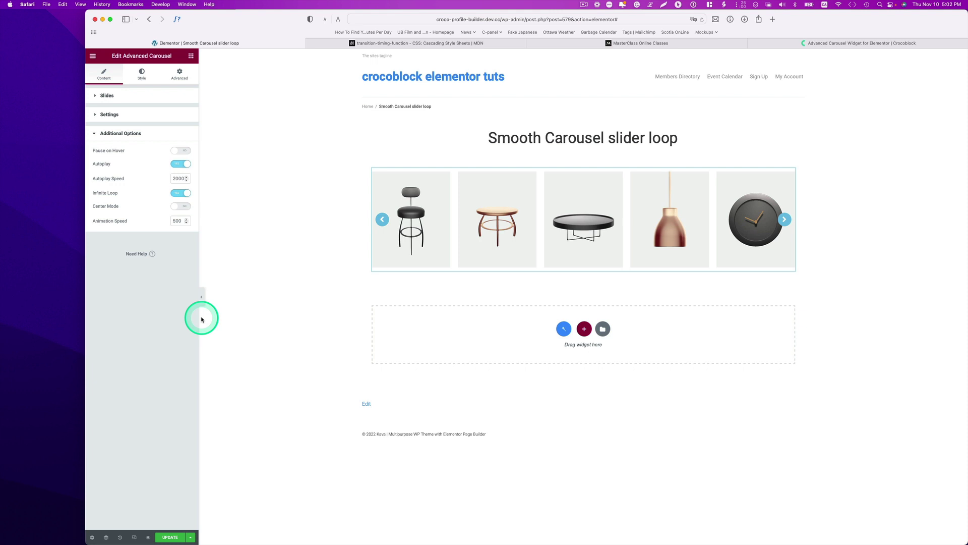
{"action": "left_click", "coordinate": [176, 179]}
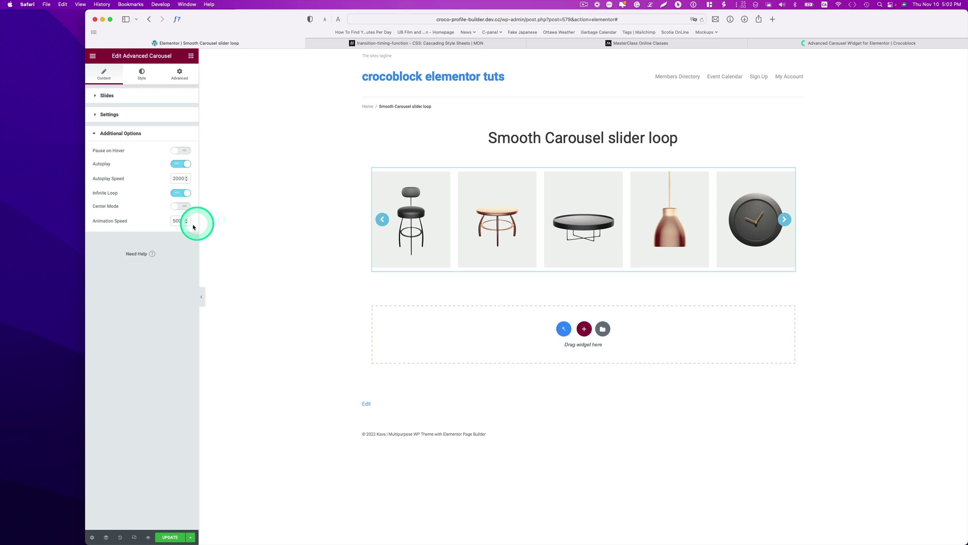
Change the carousel's Animation Speed from 500 to 2000 and refresh the preview
{"action": "double_click", "coordinate": [178, 220]}
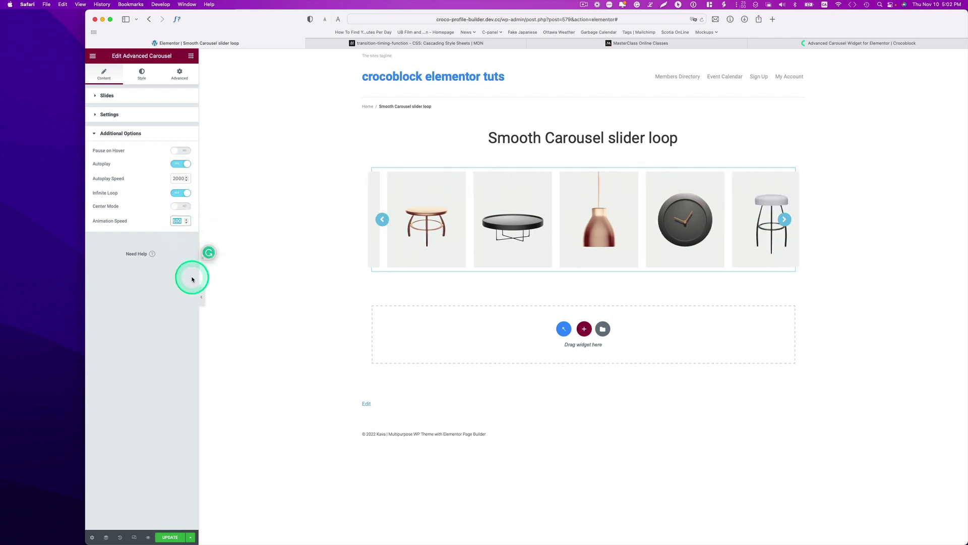
{"action": "type", "text": "20"}
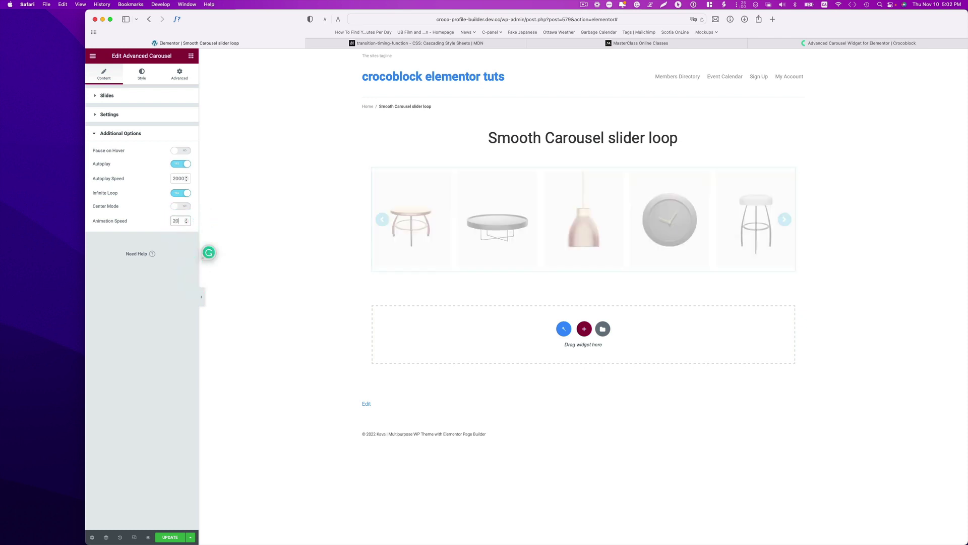
{"action": "type", "text": "00"}
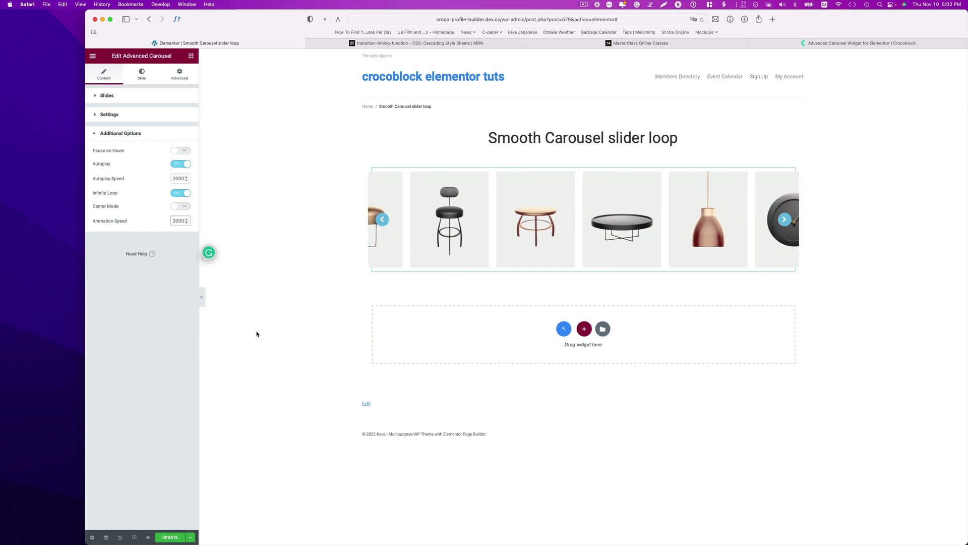
{"action": "left_click", "coordinate": [346, 287]}
{"action": "left_click", "coordinate": [408, 256]}
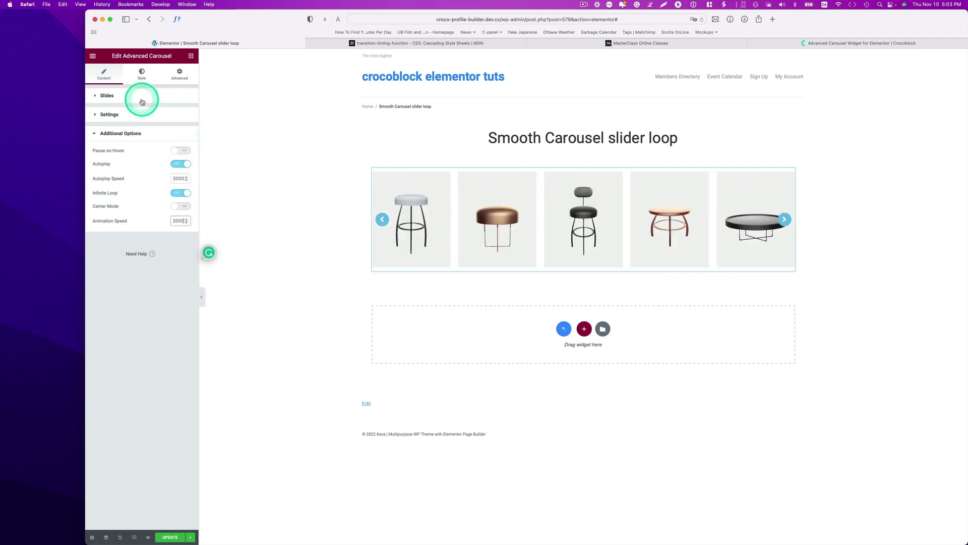
Confirm the smooth_carousel CSS class in the Advanced tab, update the page, and expand Custom CSS
{"action": "left_click", "coordinate": [180, 73]}
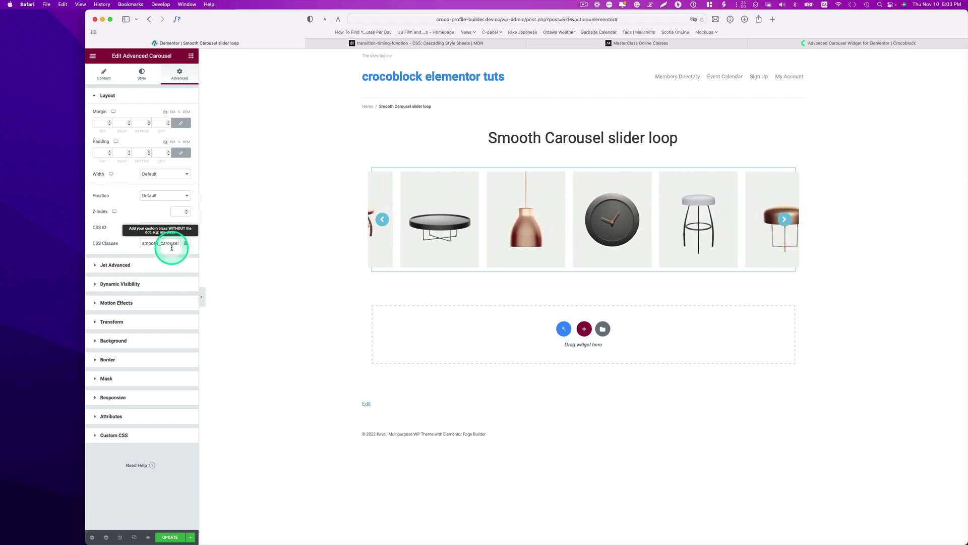
{"action": "left_click", "coordinate": [170, 538]}
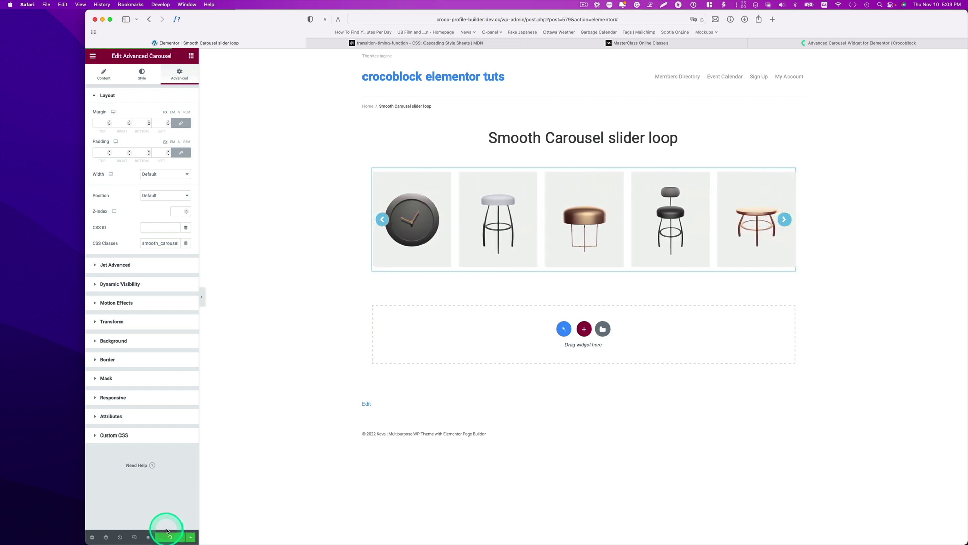
{"action": "left_click", "coordinate": [132, 435]}
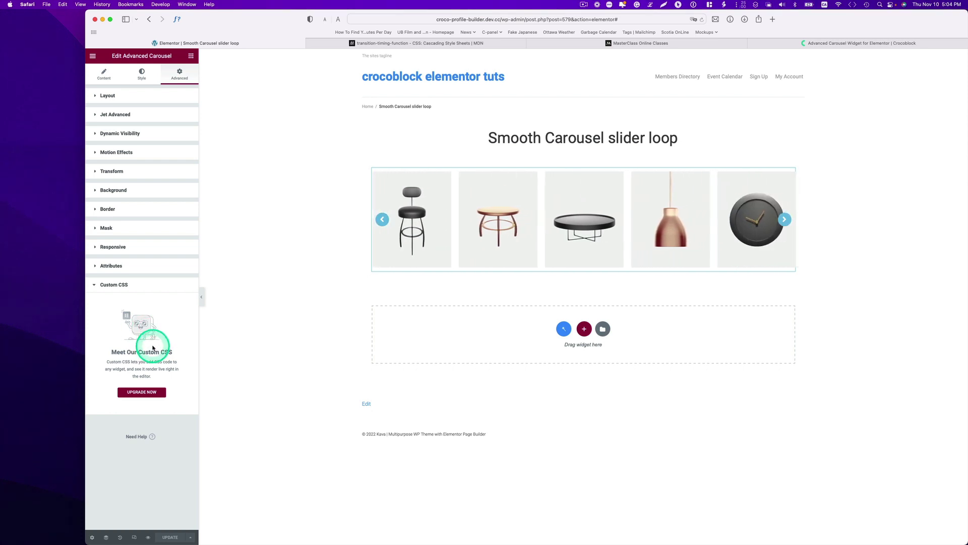
Use the Finder search 'dash' to go to the WordPress Dashboard
{"action": "left_click", "coordinate": [288, 242]}
{"action": "key", "text": "super+e"}
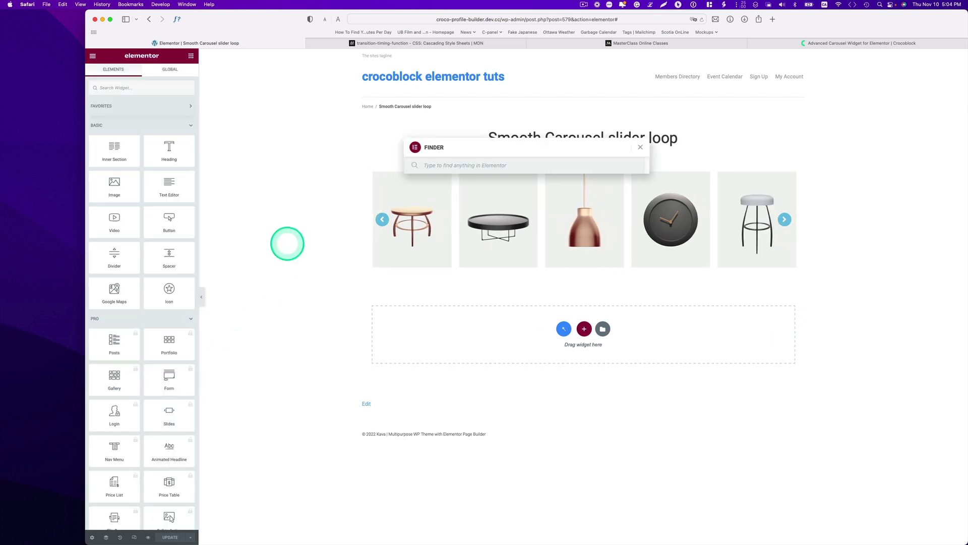
{"action": "type", "text": "da"}
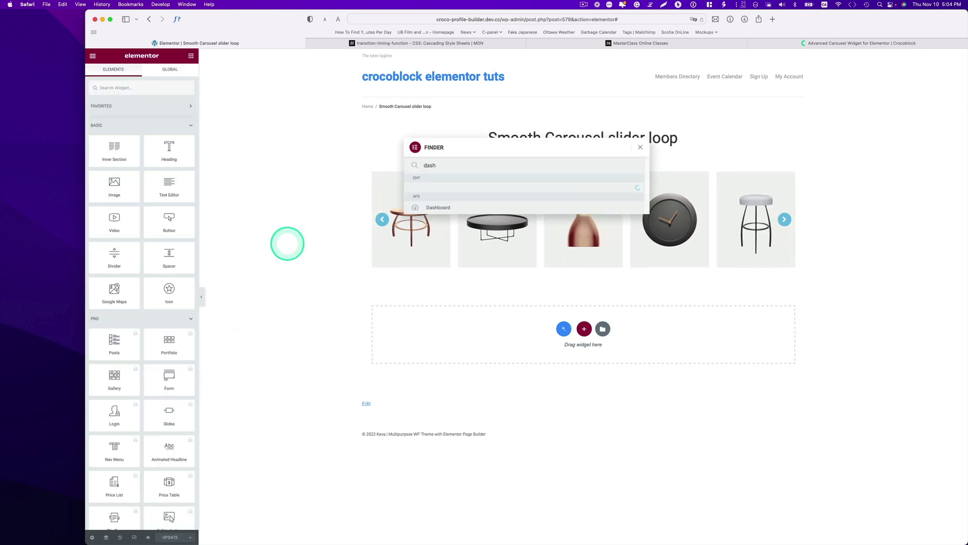
{"action": "type", "text": "sh"}
{"action": "left_click", "coordinate": [433, 208]}
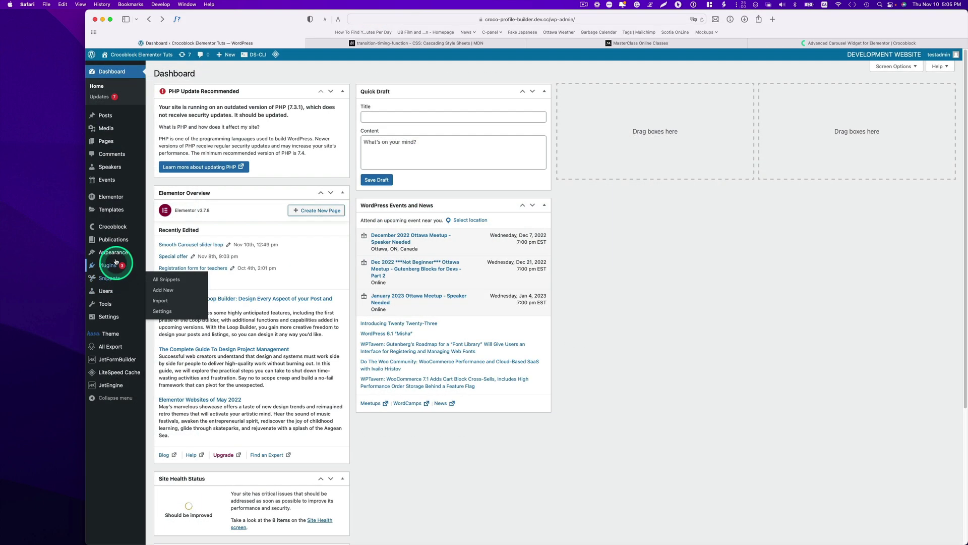
Open the Kava theme's Customizer from Appearance › Themes and go to Additional CSS
{"action": "mouse_move", "coordinate": [115, 253]}
{"action": "left_click", "coordinate": [165, 255]}
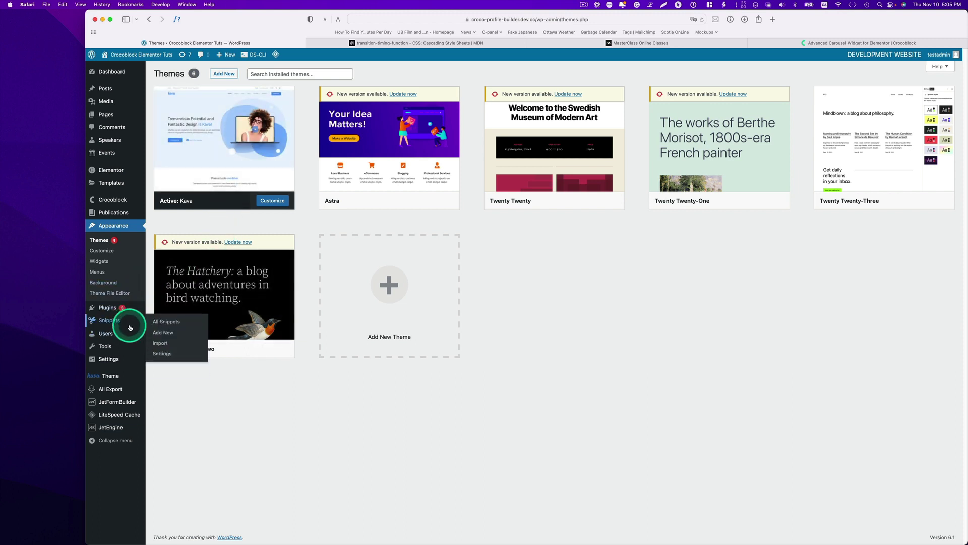
{"action": "left_click", "coordinate": [109, 252]}
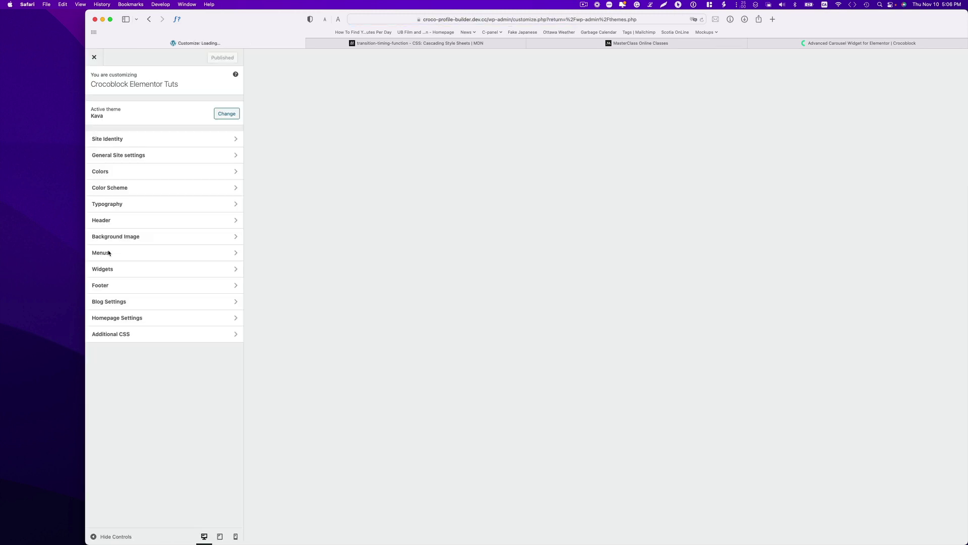
{"action": "left_click", "coordinate": [115, 334]}
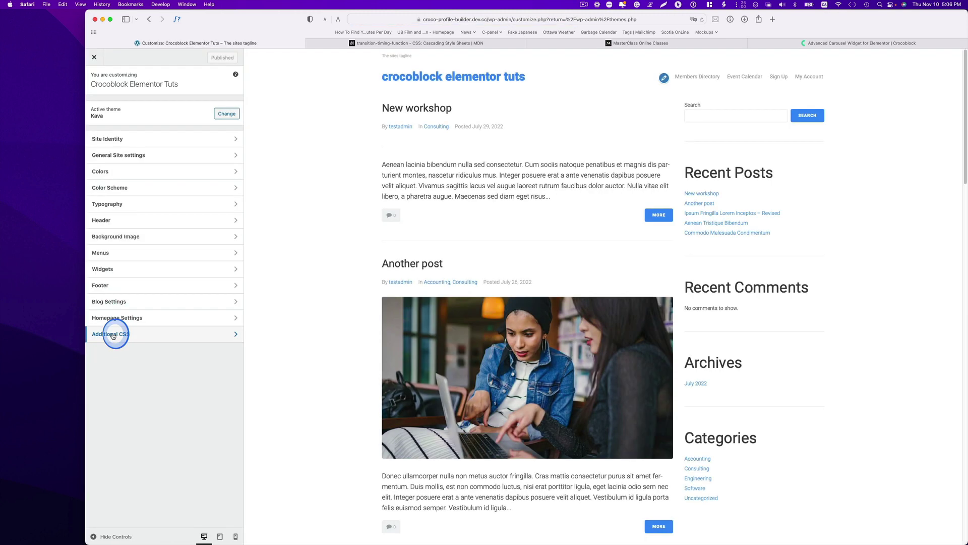
Review the prepared rule's linear timing value against the empty Additional CSS box, then consult MDN's reference
{"action": "left_click", "coordinate": [119, 258]}
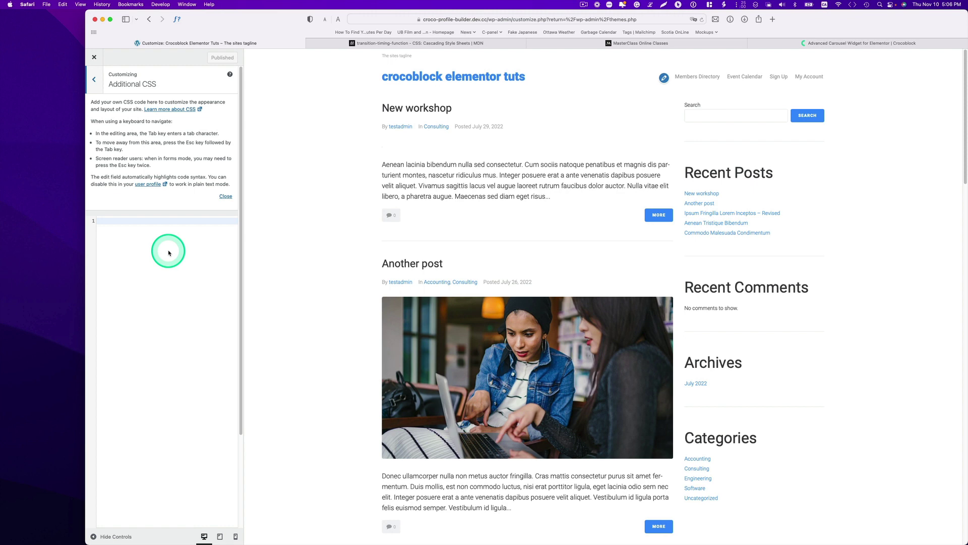
{"action": "left_click", "coordinate": [18, 217]}
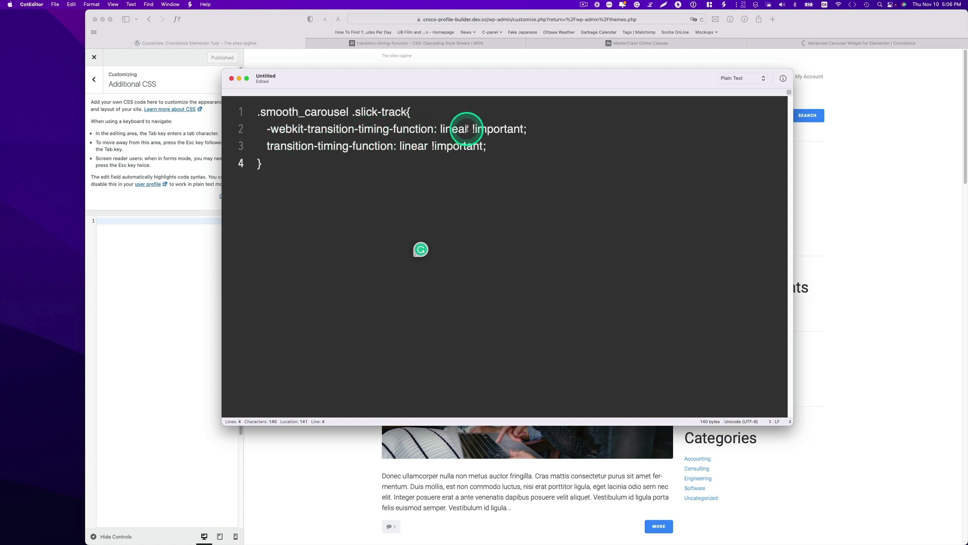
{"action": "left_click_drag", "start_coordinate": [467, 129], "coordinate": [448, 128]}
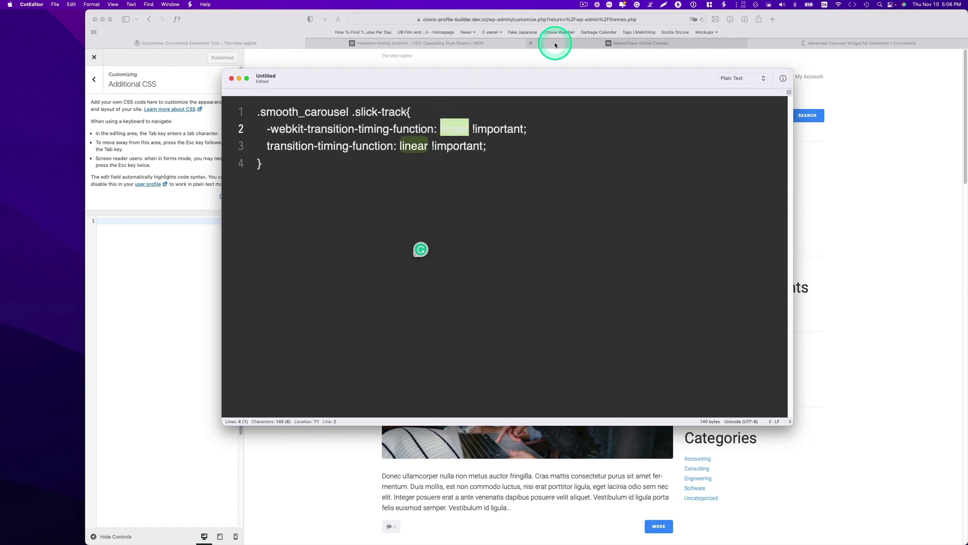
{"action": "left_click", "coordinate": [494, 43]}
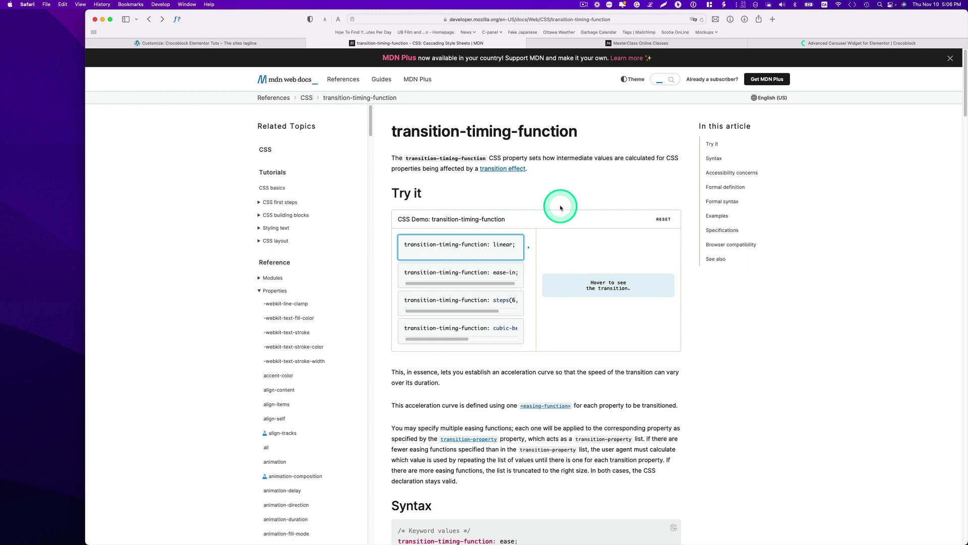
Highlight the 'transition-timing-function: linear;' line in MDN's Syntax section, then show all windows
{"action": "scroll", "coordinate": [559, 212], "scroll_direction": "down", "scroll_amount": 1}
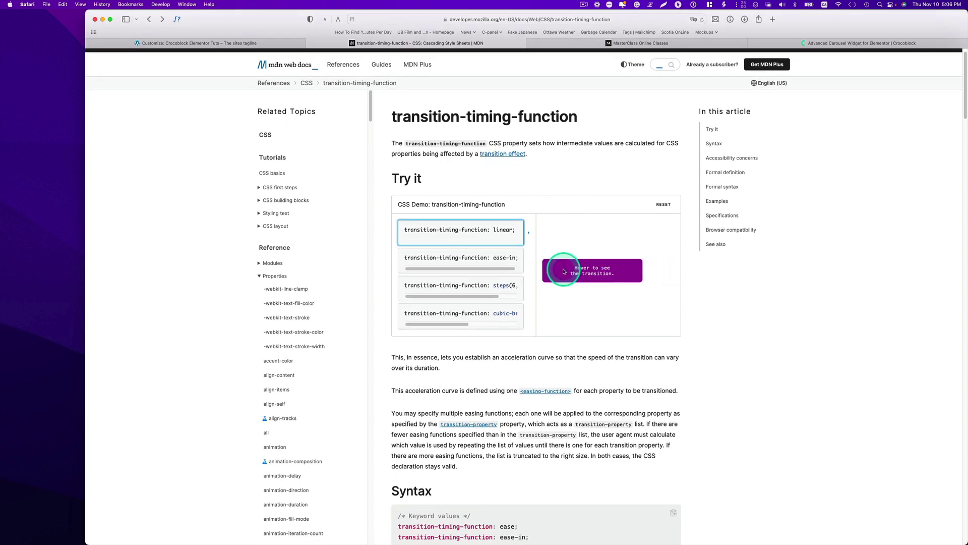
{"action": "scroll", "coordinate": [503, 232], "scroll_direction": "down", "scroll_amount": 1}
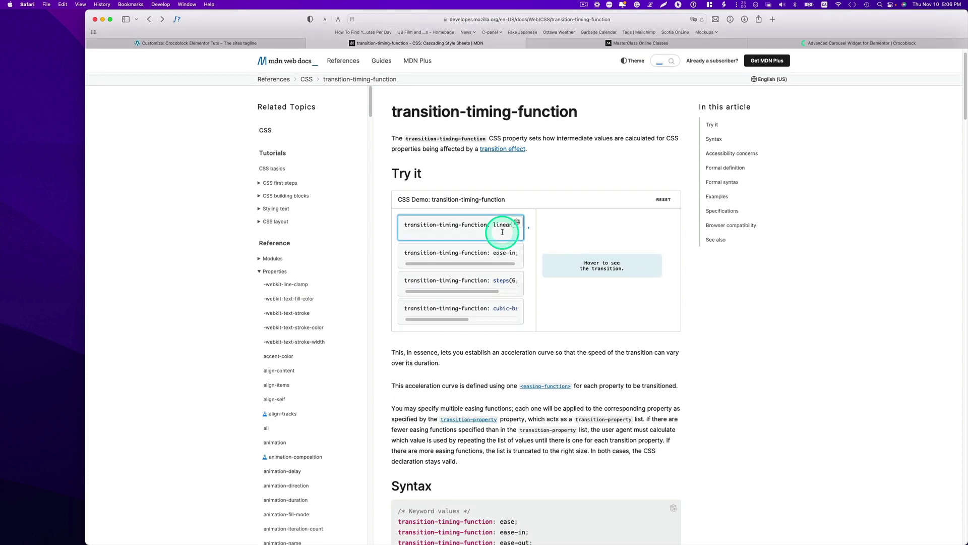
{"action": "scroll", "coordinate": [503, 235], "scroll_direction": "down", "scroll_amount": 5}
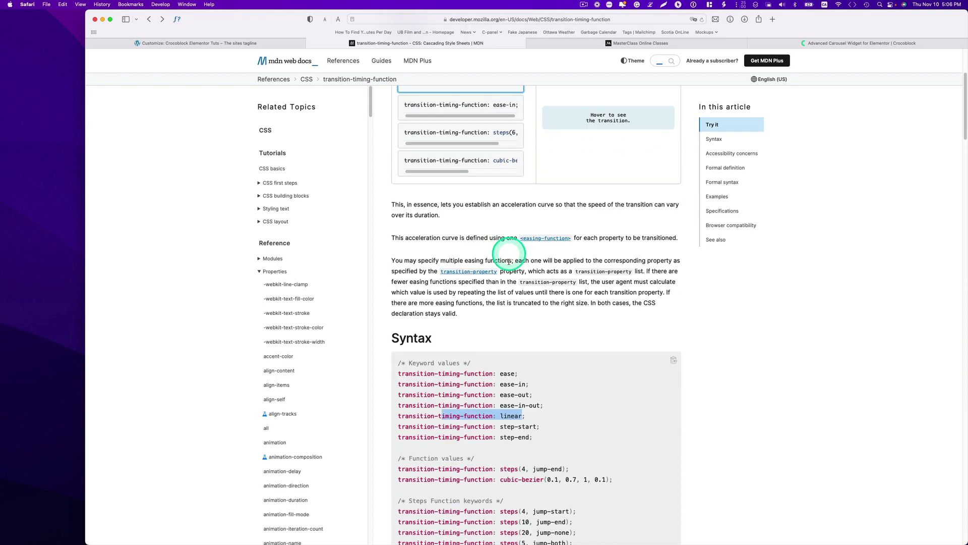
{"action": "scroll", "coordinate": [424, 367], "scroll_direction": "down", "scroll_amount": 1}
{"action": "left_click", "coordinate": [532, 389]}
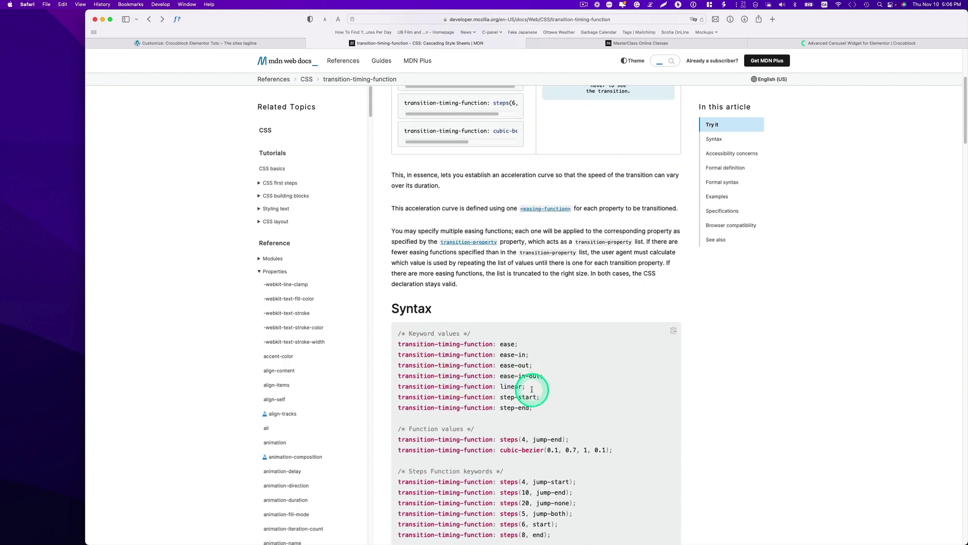
{"action": "left_click_drag", "start_coordinate": [533, 389], "coordinate": [390, 388]}
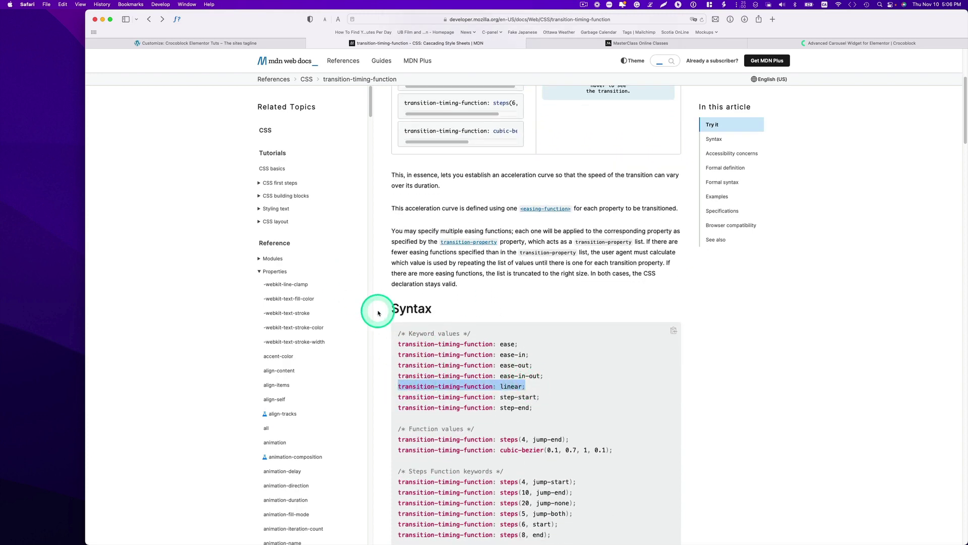
{"action": "key", "text": "ctrl+Up"}
Select the whole .smooth_carousel .slick-track rule in CotEditor
{"action": "left_click", "coordinate": [339, 123]}
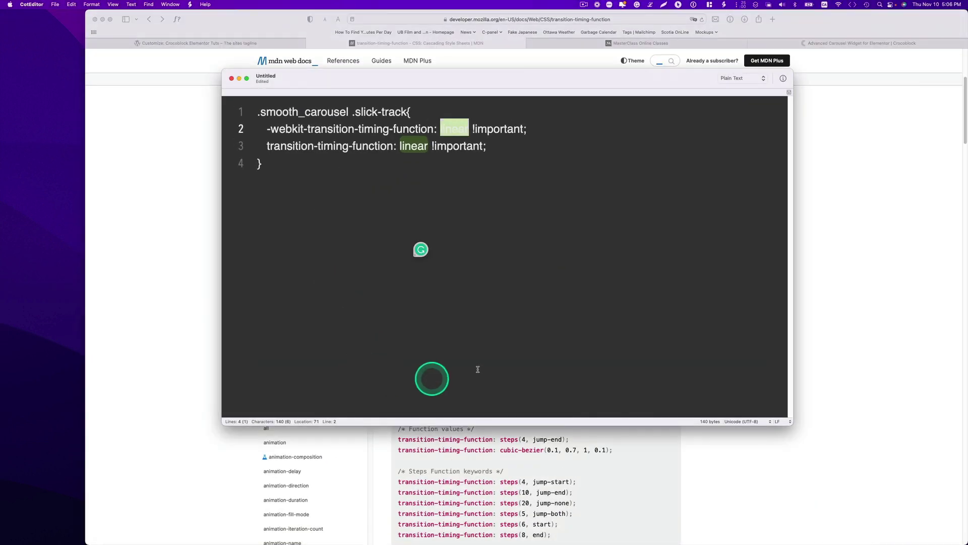
{"action": "left_click", "coordinate": [452, 167]}
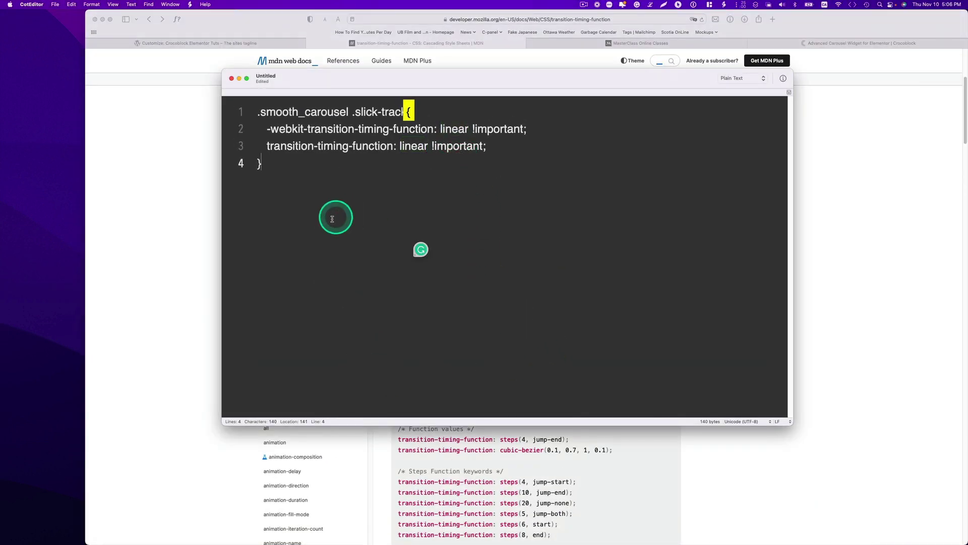
{"action": "left_click_drag", "start_coordinate": [347, 109], "coordinate": [292, 110]}
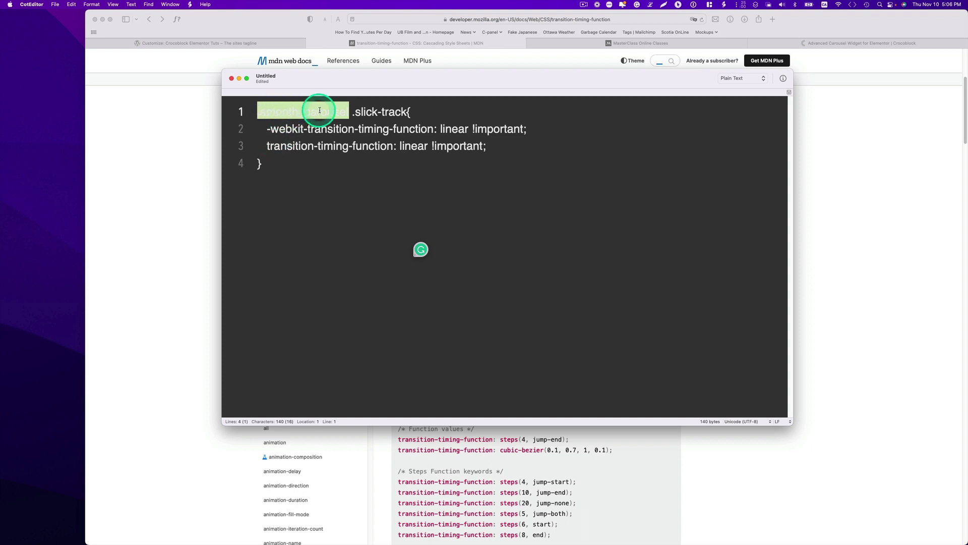
{"action": "left_click", "coordinate": [352, 175]}
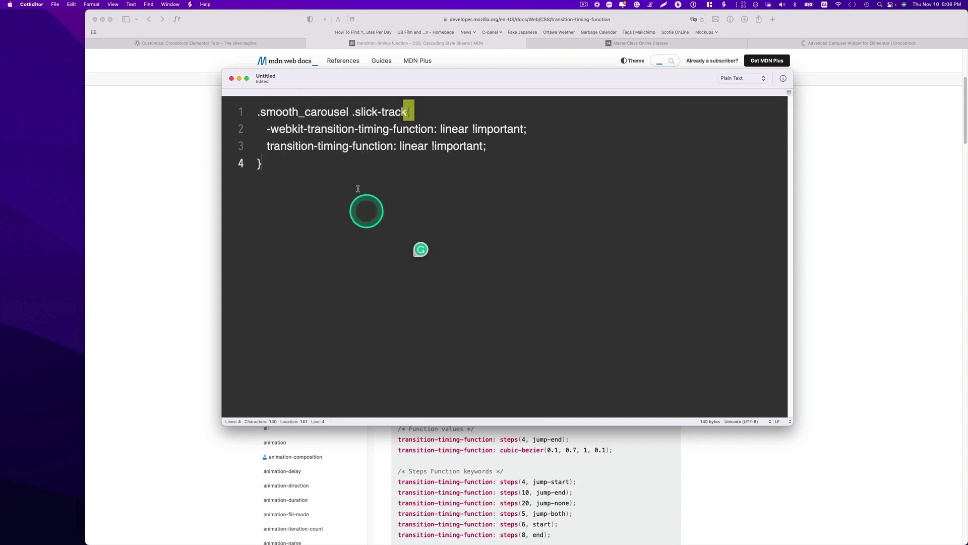
{"action": "left_click_drag", "start_coordinate": [274, 171], "coordinate": [261, 117]}
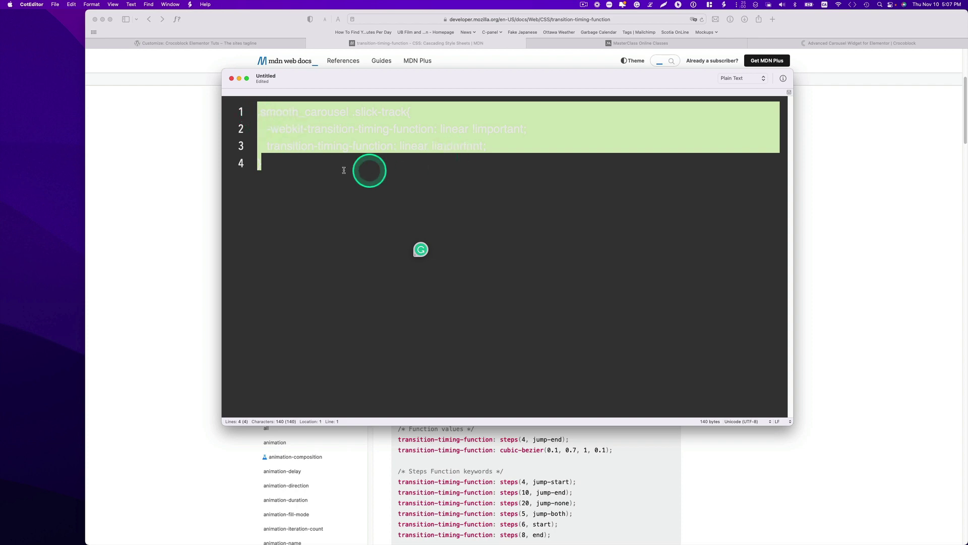
Return to Safari's Customize tab and place the caret in the Additional CSS box
{"action": "left_click", "coordinate": [187, 165]}
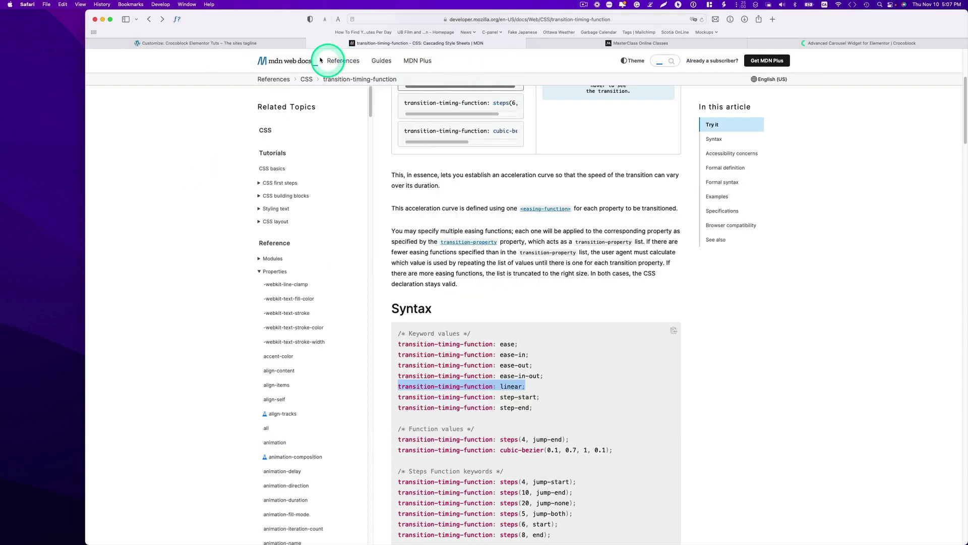
{"action": "left_click", "coordinate": [270, 44]}
{"action": "left_click", "coordinate": [154, 230]}
Paste the smooth_carousel linear-timing rule into Additional CSS, publish it, and close the Customizer
{"action": "type", "text": ".smooth_carousel .slick-track{    -webkit-transition-timing-function: linear !important;    transition-timing-function: linear !important; }"}
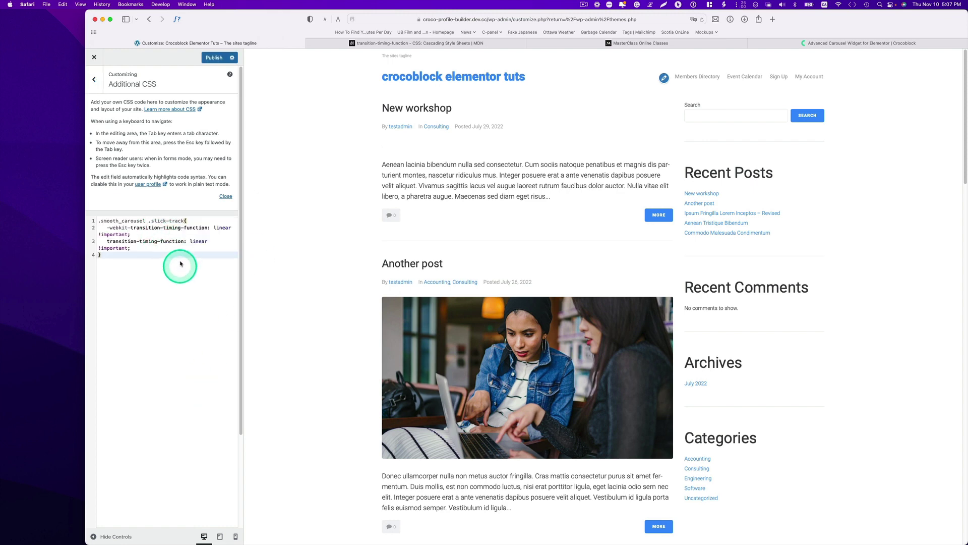
{"action": "left_click", "coordinate": [214, 57]}
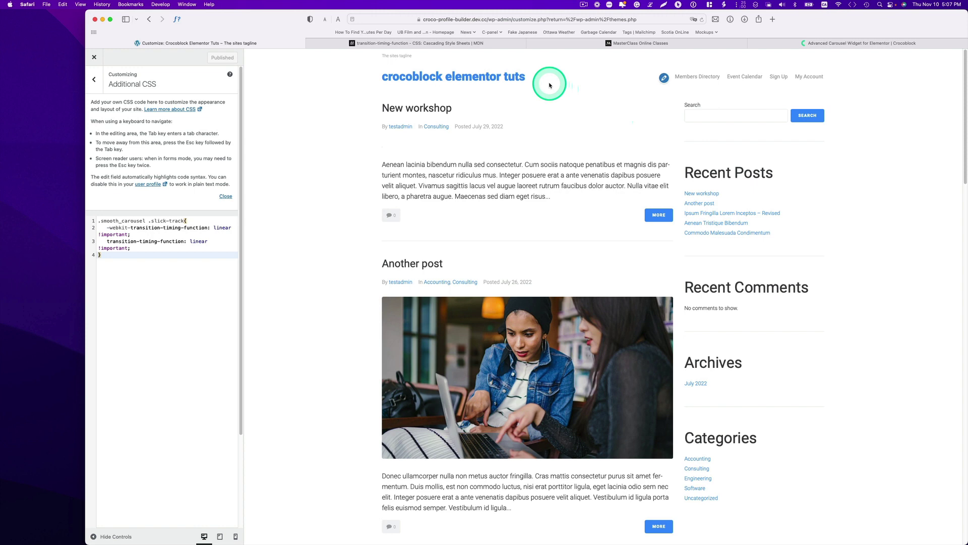
{"action": "left_click", "coordinate": [99, 59]}
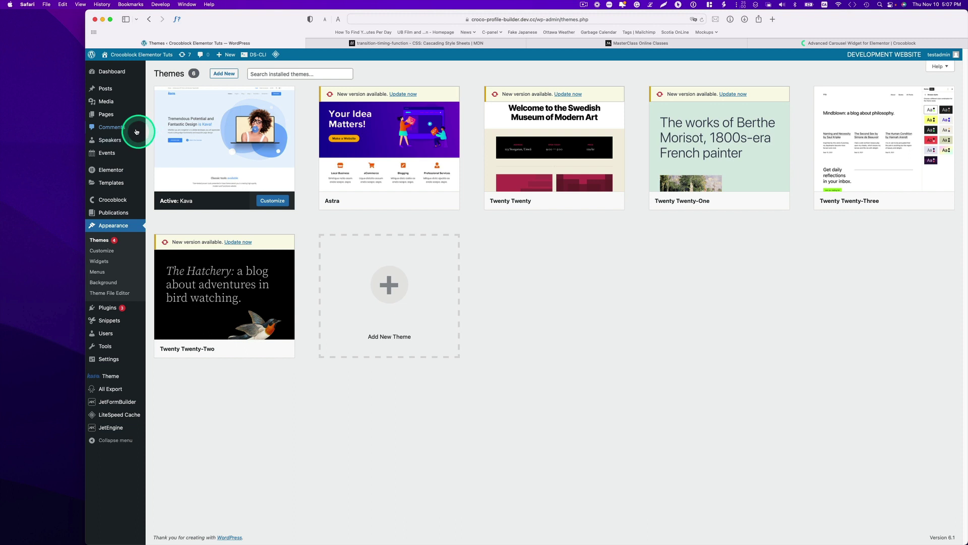
Open the Smooth Carousel slider loop page from the Pages list in Elementor
{"action": "left_click", "coordinate": [124, 115]}
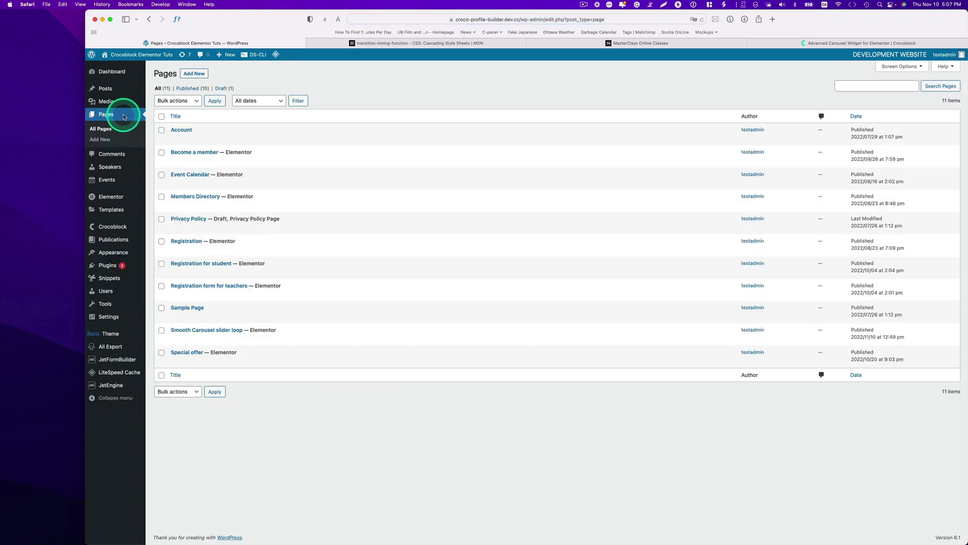
{"action": "mouse_move", "coordinate": [246, 334]}
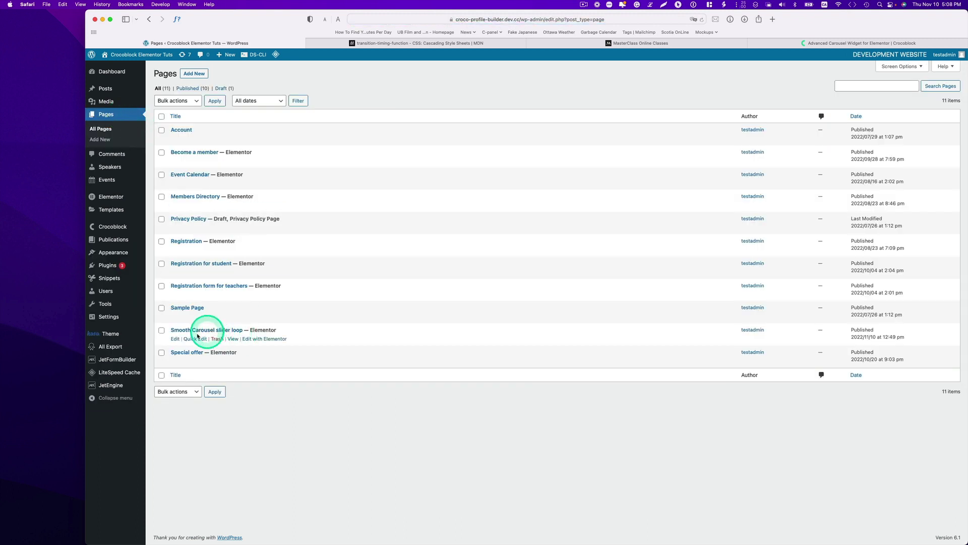
{"action": "left_click", "coordinate": [262, 341]}
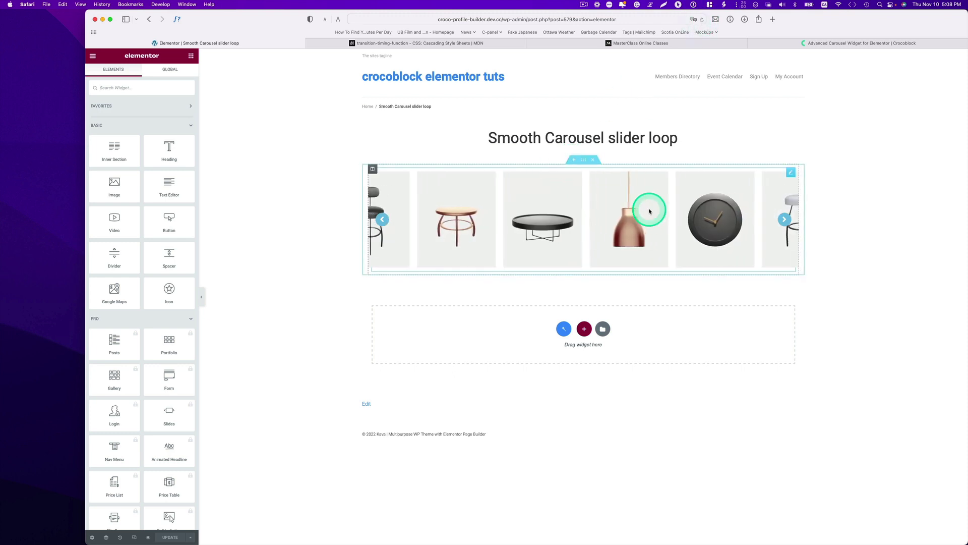
In the carousel's settings, turn Show Arrows Navigation off and Show Dots Navigation on
{"action": "left_click", "coordinate": [648, 212]}
{"action": "left_click", "coordinate": [124, 297]}
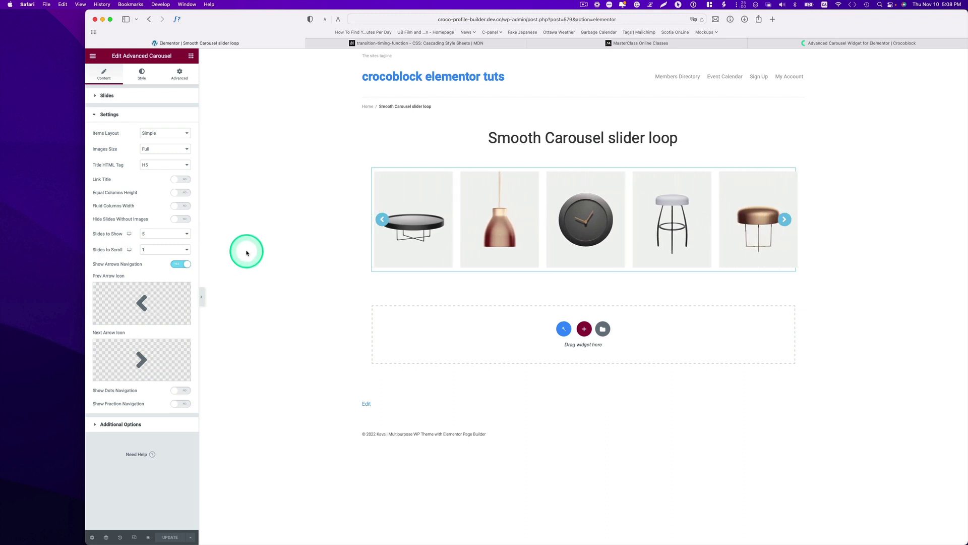
{"action": "left_click", "coordinate": [180, 263]}
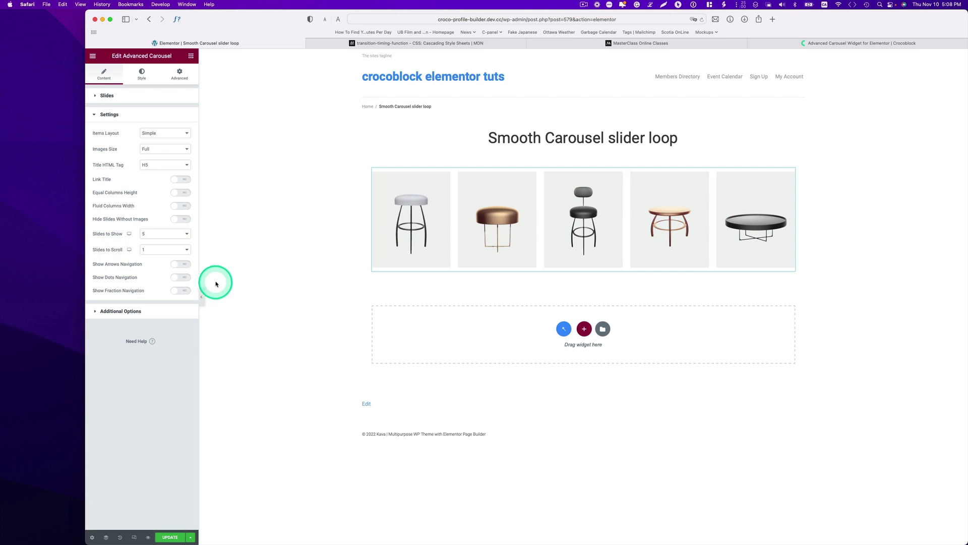
{"action": "left_click", "coordinate": [186, 277]}
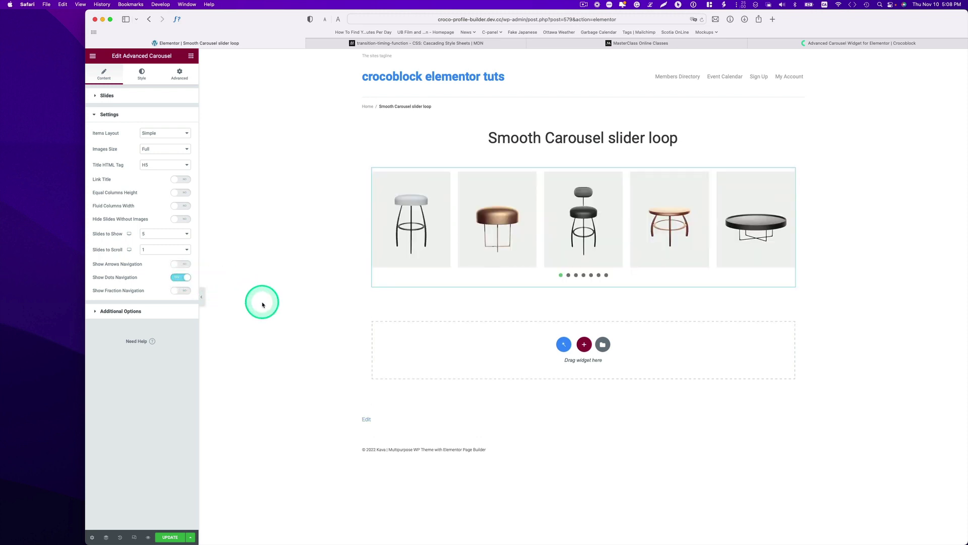
{"action": "left_click", "coordinate": [168, 312]}
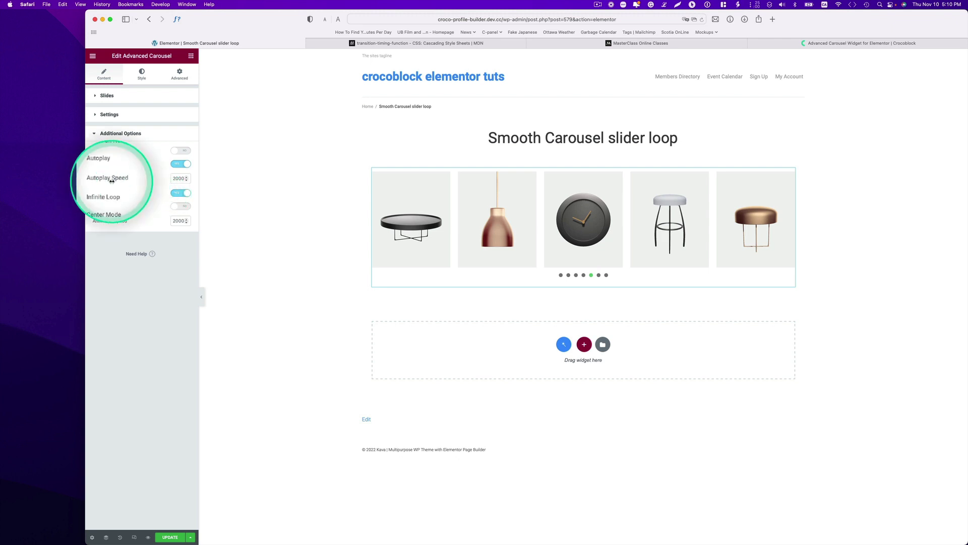
Change Autoplay Speed from 2000 to 0 and Animation Speed to 5000, then save the page
{"action": "left_click", "coordinate": [177, 178]}
{"action": "double_click", "coordinate": [176, 179]}
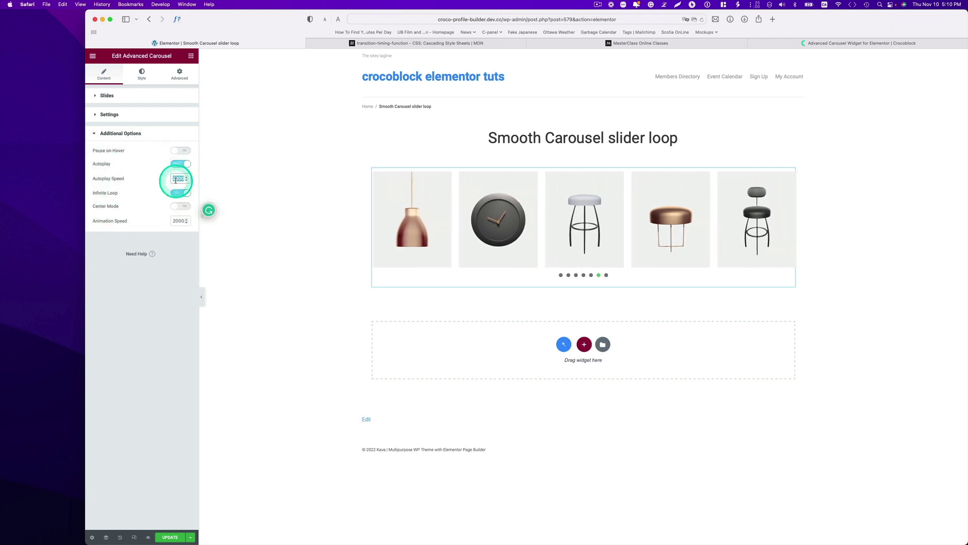
{"action": "type", "text": "0"}
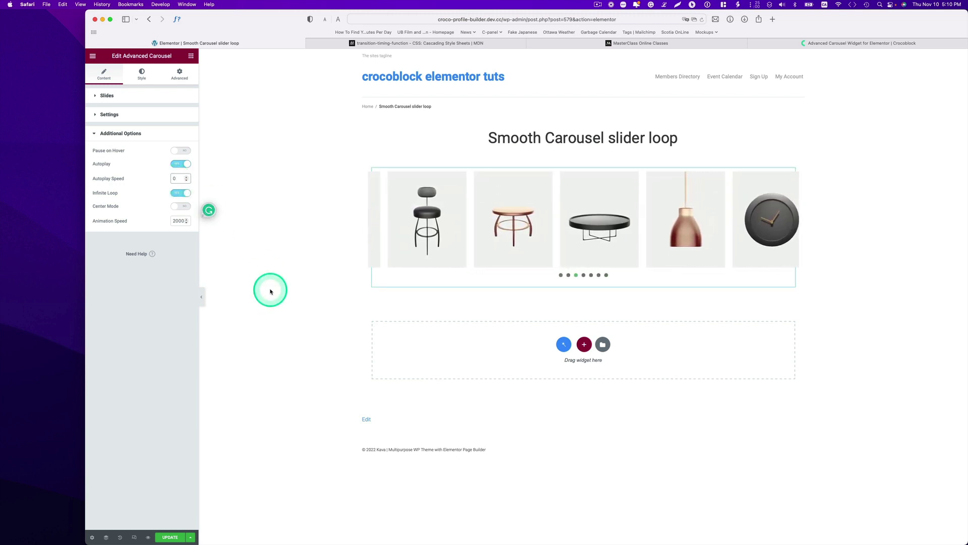
{"action": "double_click", "coordinate": [180, 221]}
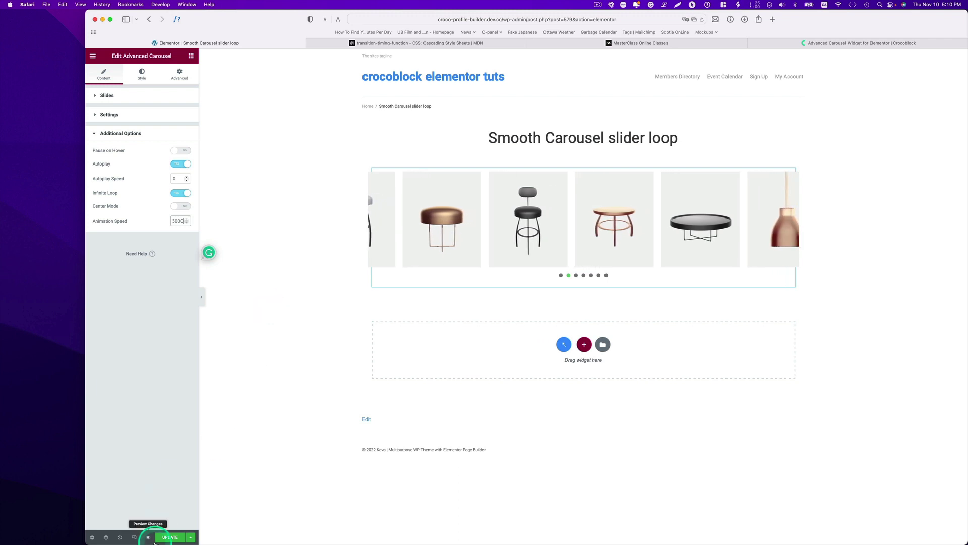
{"action": "mouse_move", "coordinate": [164, 541]}
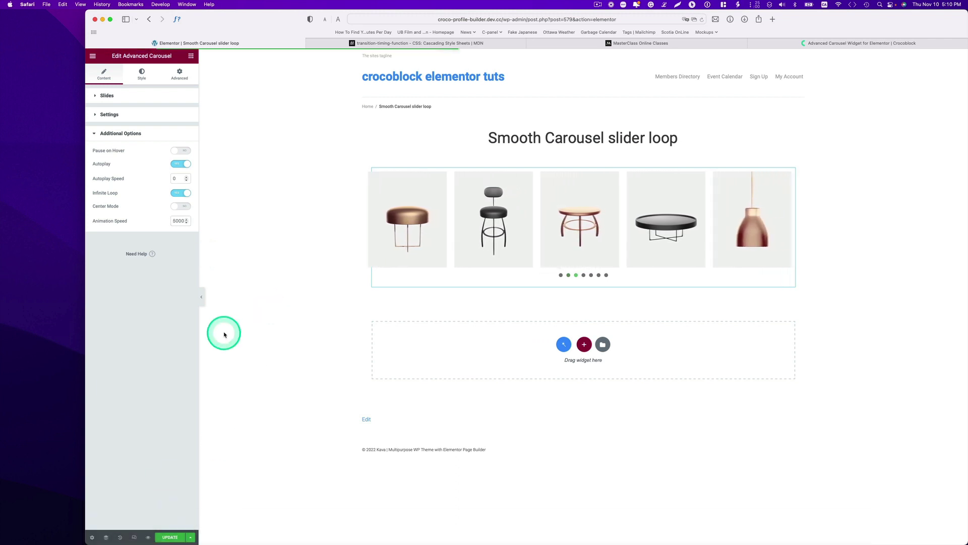
{"action": "left_click", "coordinate": [92, 56]}
View the live page and watch the product carousel glide steadily above its dots
{"action": "left_click", "coordinate": [122, 187]}
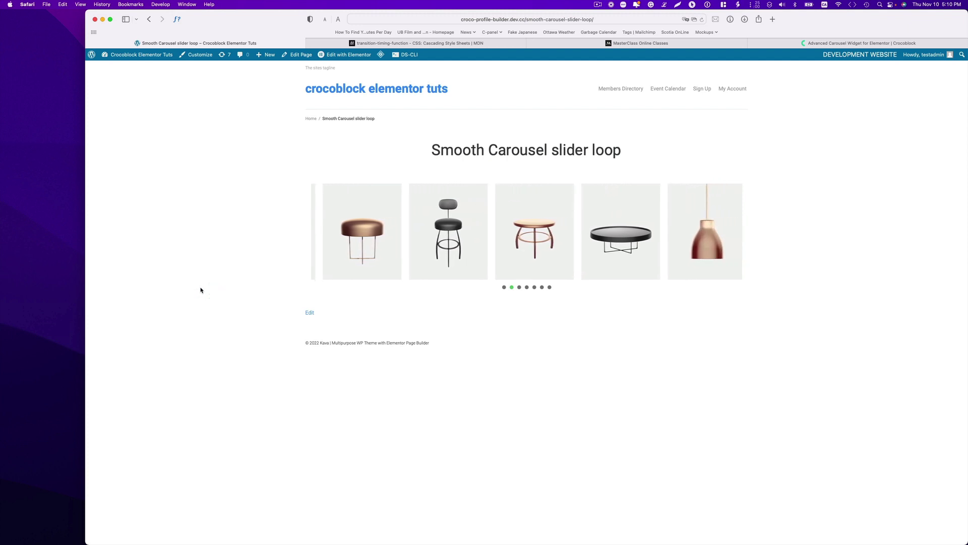
{"action": "left_click", "coordinate": [851, 195]}
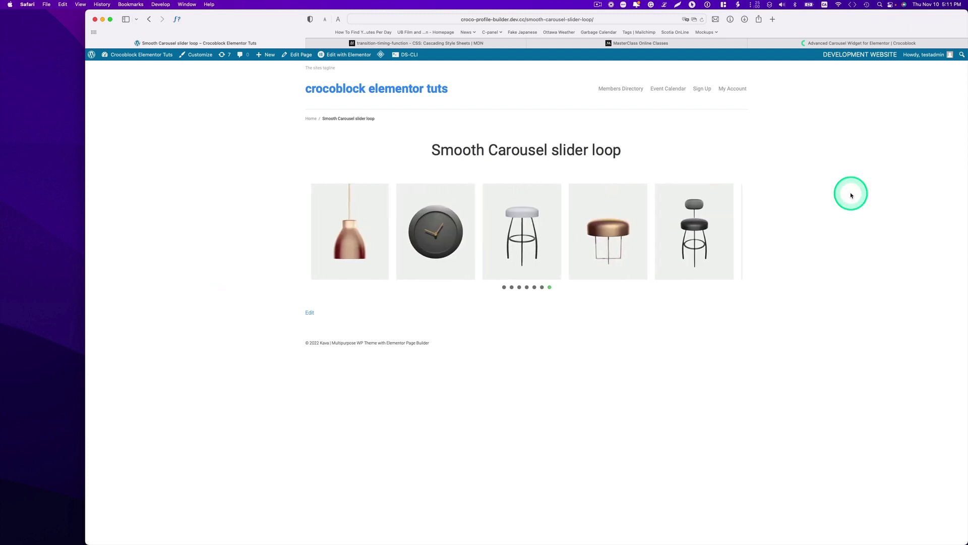